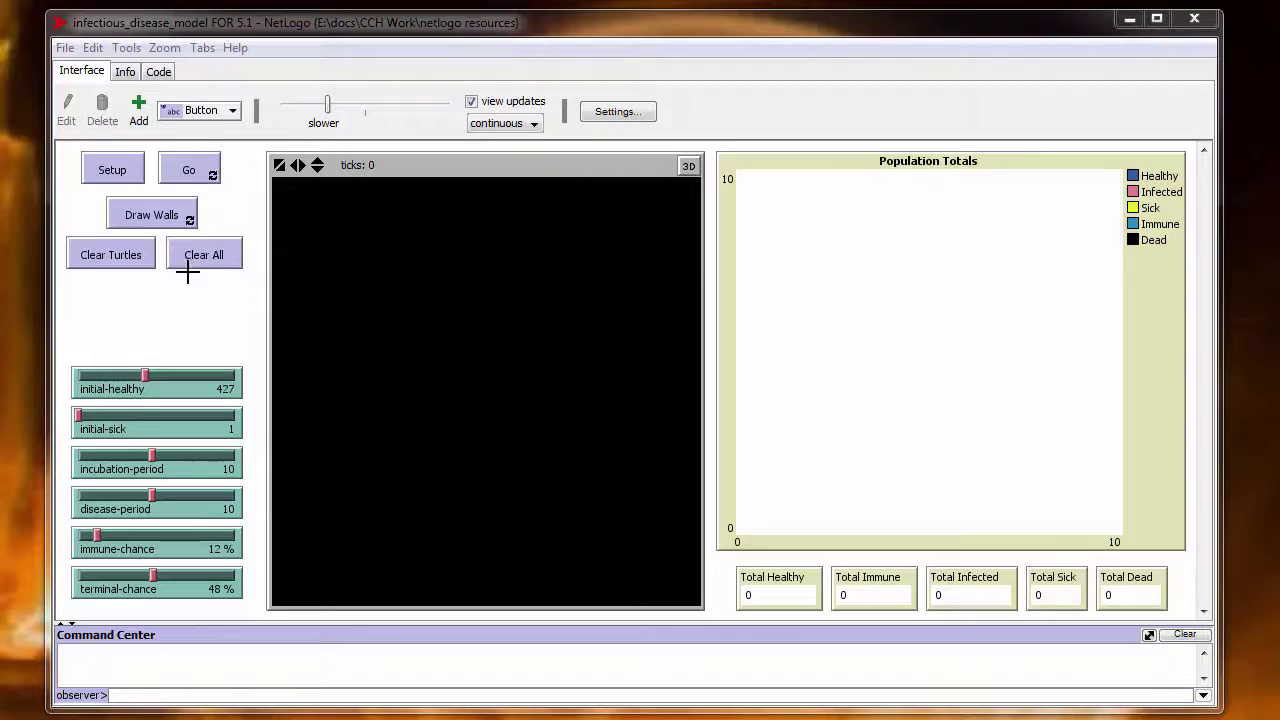
# Populate and clear the world, then set initial-healthy to 535 with initial-sick kept at 1.
pyautogui.click(118, 172)
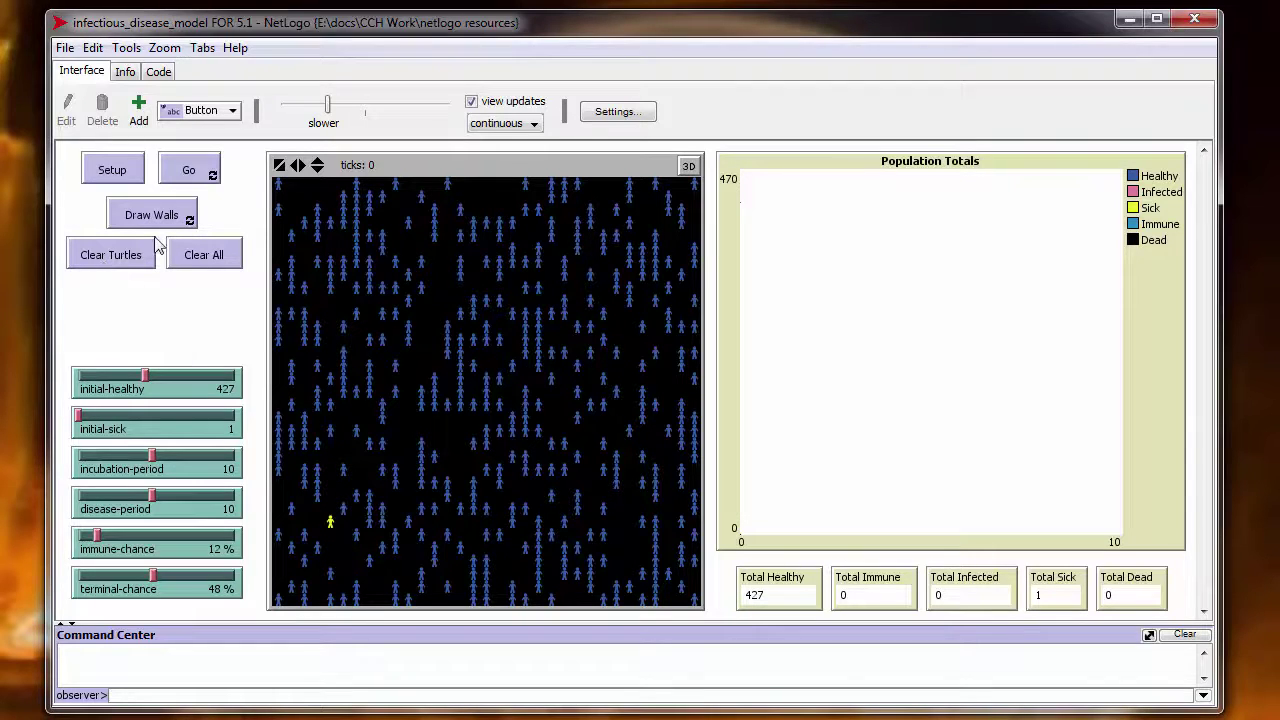
pyautogui.click(204, 258)
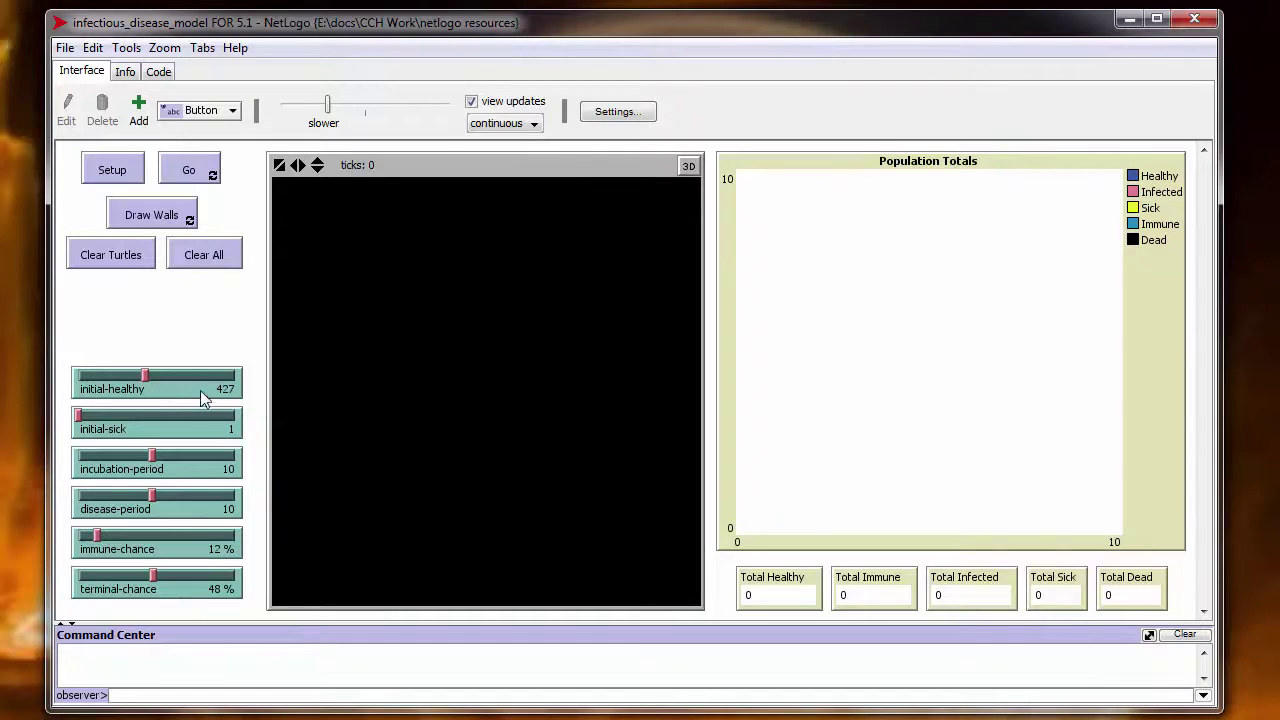
pyautogui.moveTo(145, 380)
pyautogui.mouseDown()
pyautogui.moveTo(51, 374)
pyautogui.moveTo(254, 386)
pyautogui.moveTo(163, 377)
pyautogui.mouseUp()
pyautogui.moveTo(82, 420)
pyautogui.mouseDown()
pyautogui.moveTo(269, 434)
pyautogui.moveTo(200, 417)
pyautogui.moveTo(68, 427)
pyautogui.mouseUp()
# Set disease period to 7, terminal chance to 43% and initial-healthy to 605.
pyautogui.moveTo(146, 495); pyautogui.dragTo(126, 498)
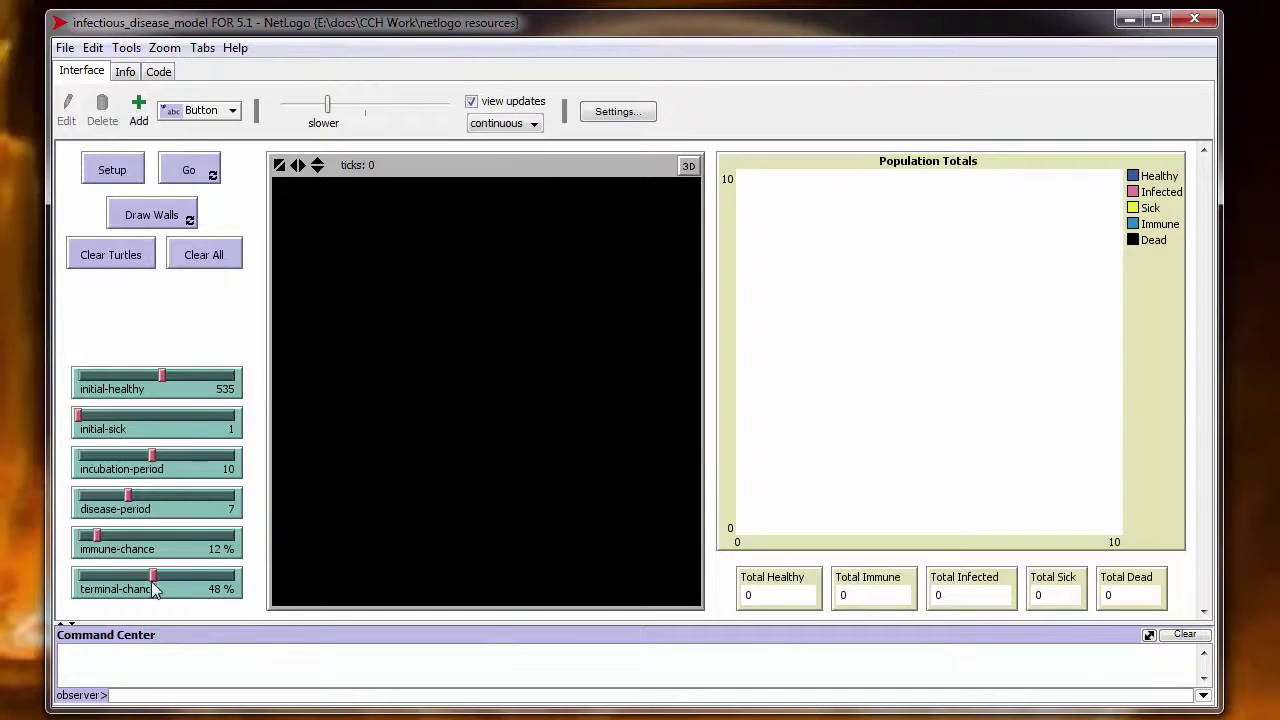
pyautogui.moveTo(153, 585)
pyautogui.mouseDown()
pyautogui.moveTo(265, 595)
pyautogui.moveTo(118, 590)
pyautogui.moveTo(145, 592)
pyautogui.mouseUp()
pyautogui.moveTo(165, 379); pyautogui.dragTo(170, 378)
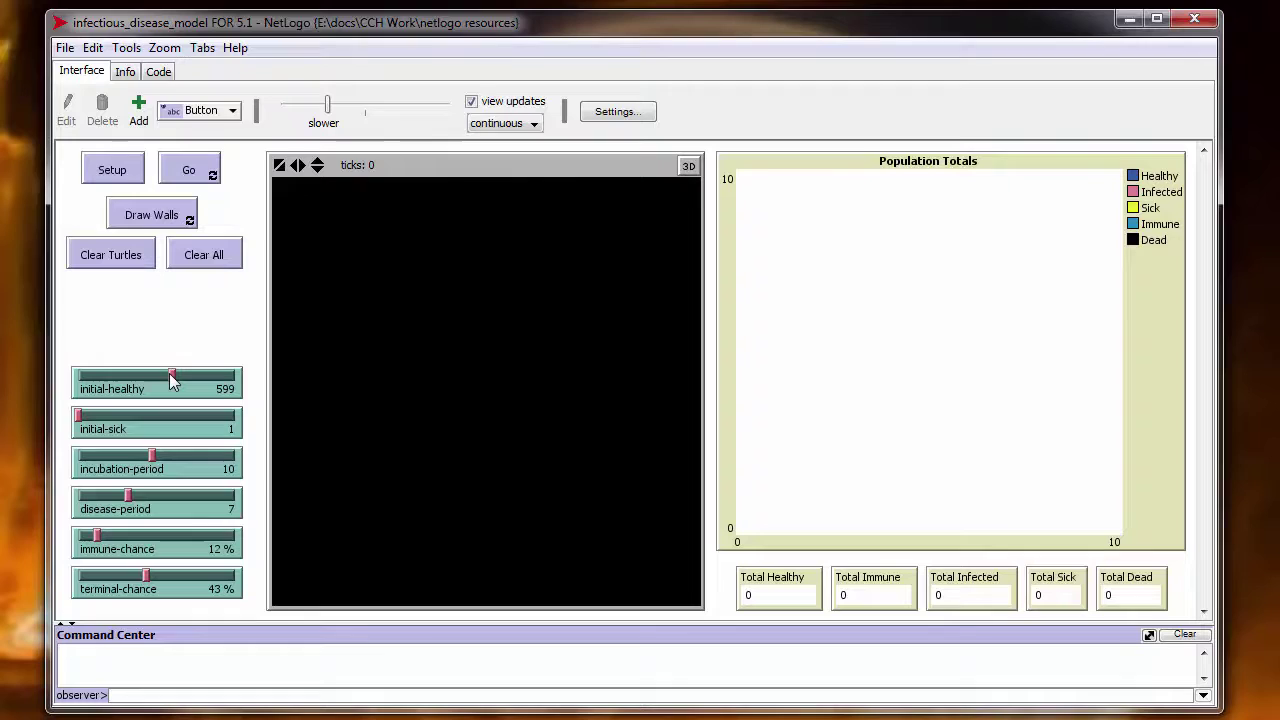
pyautogui.moveTo(172, 379); pyautogui.dragTo(174, 379)
# Run Setup to create 605 healthy people and one sick person.
pyautogui.click(114, 171)
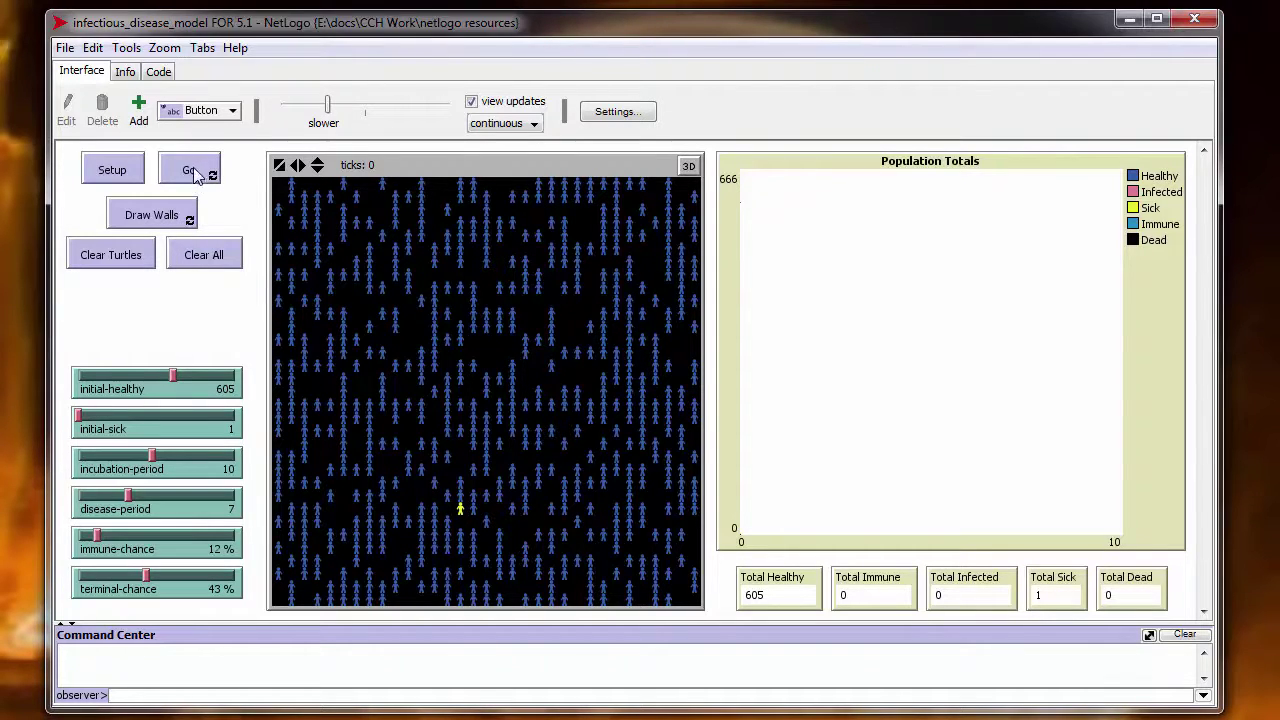
# Run the simulation, pausing once, until it stops at tick 77 with 221 dead and 382 immune.
pyautogui.click(196, 176)
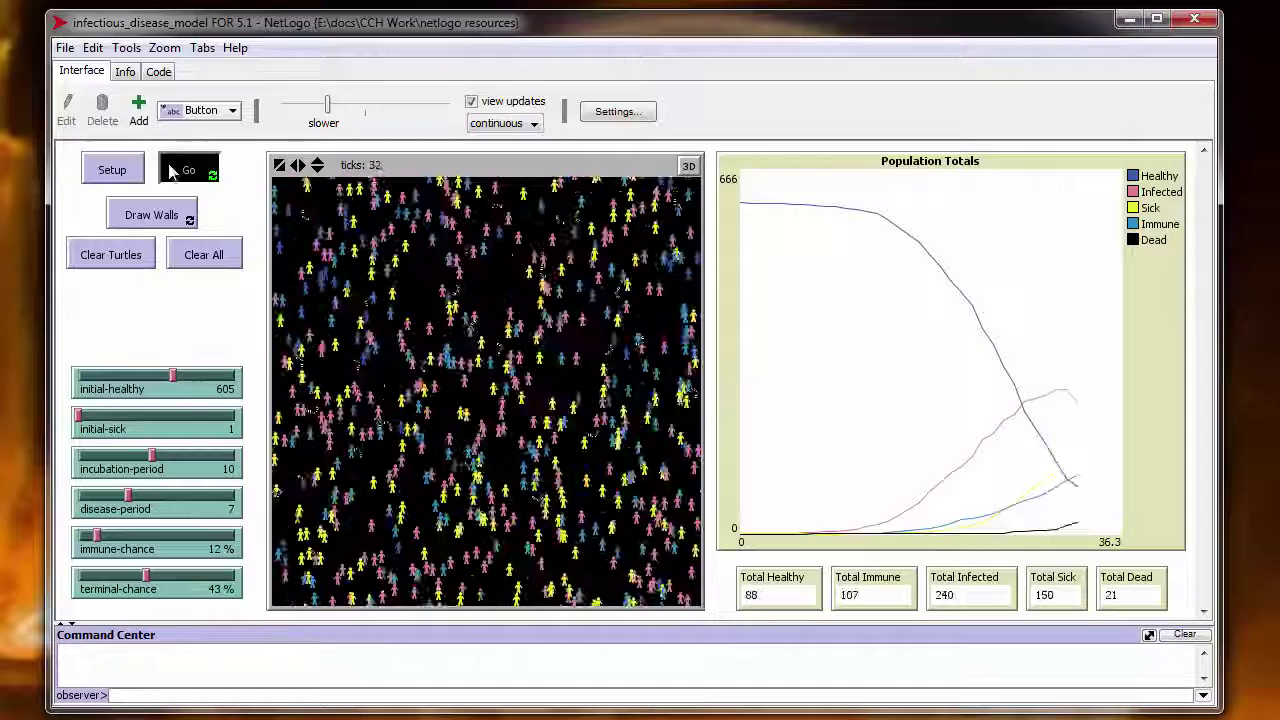
pyautogui.click(192, 171)
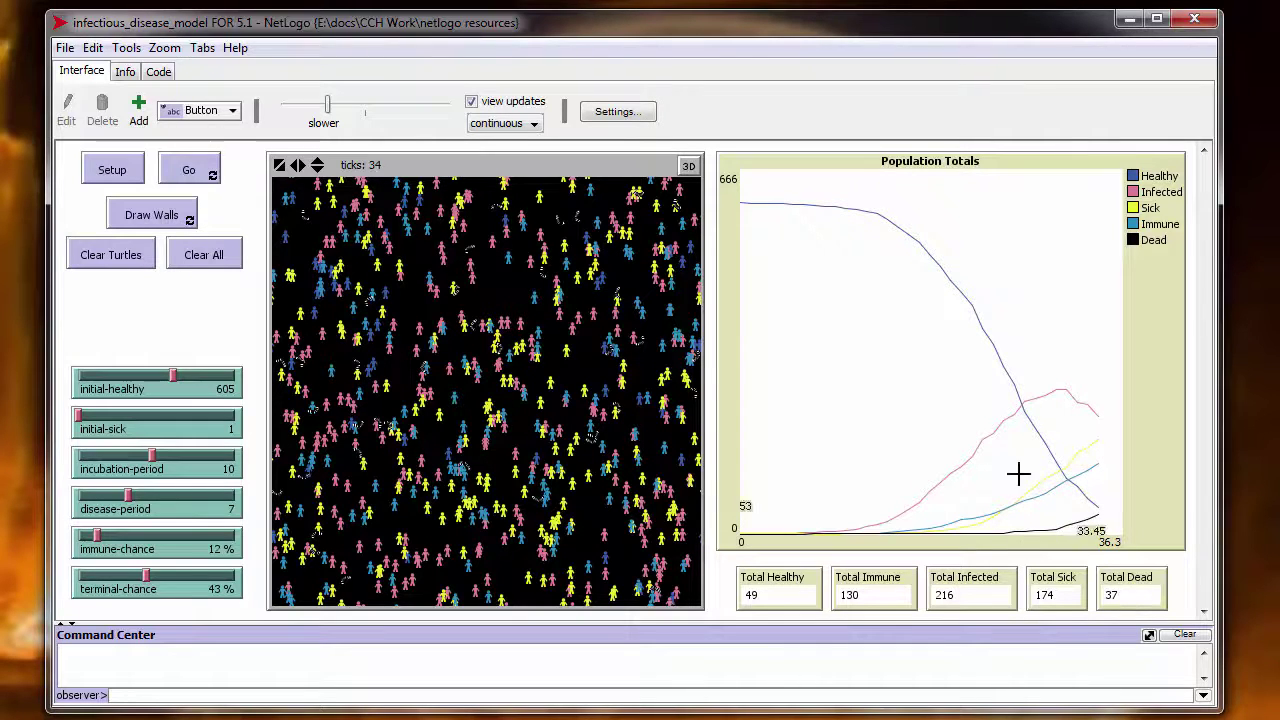
pyautogui.click(198, 176)
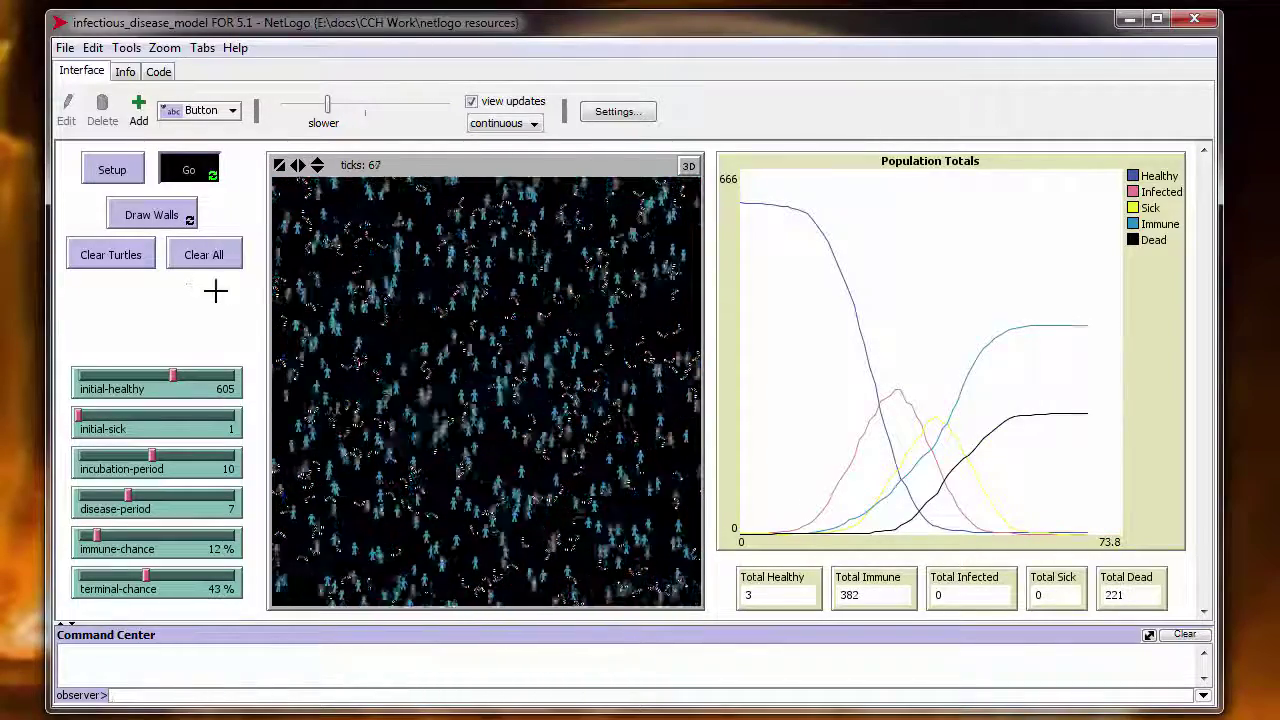
pyautogui.click(192, 170)
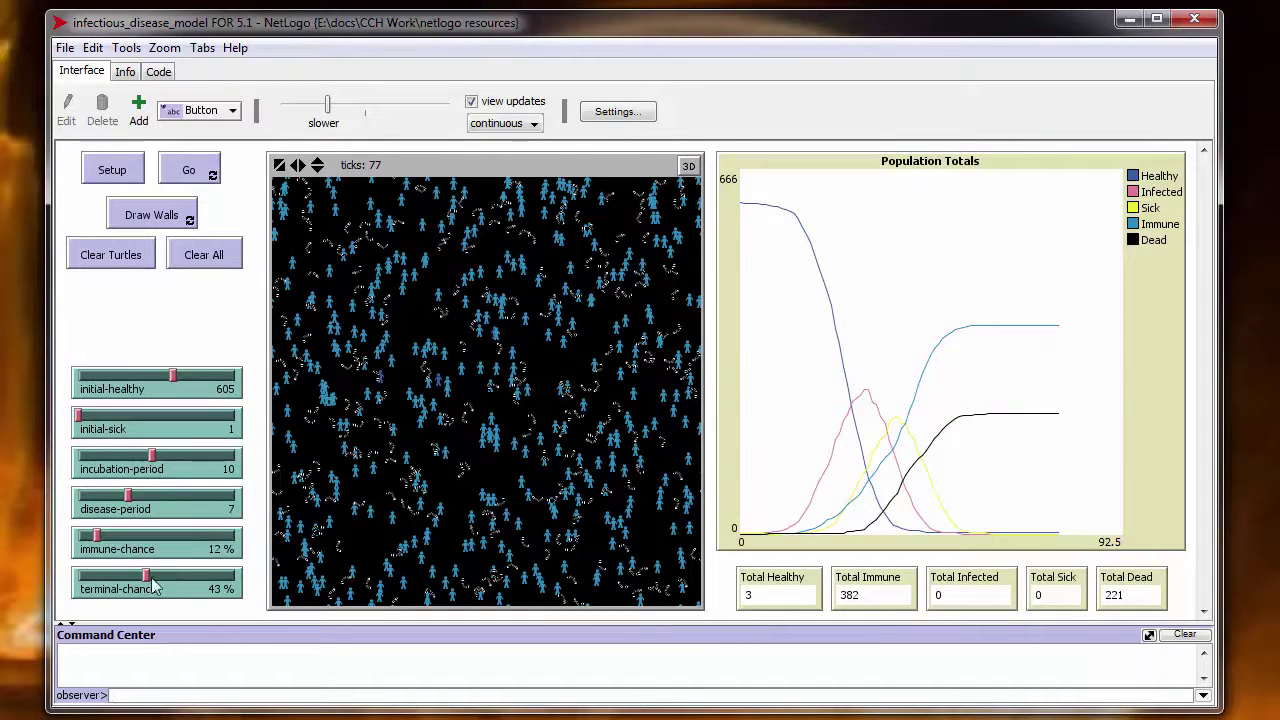
# Raise immune chance to 43% and rerun from a fresh setup, stopping at tick 94.
pyautogui.moveTo(98, 543); pyautogui.dragTo(146, 543)
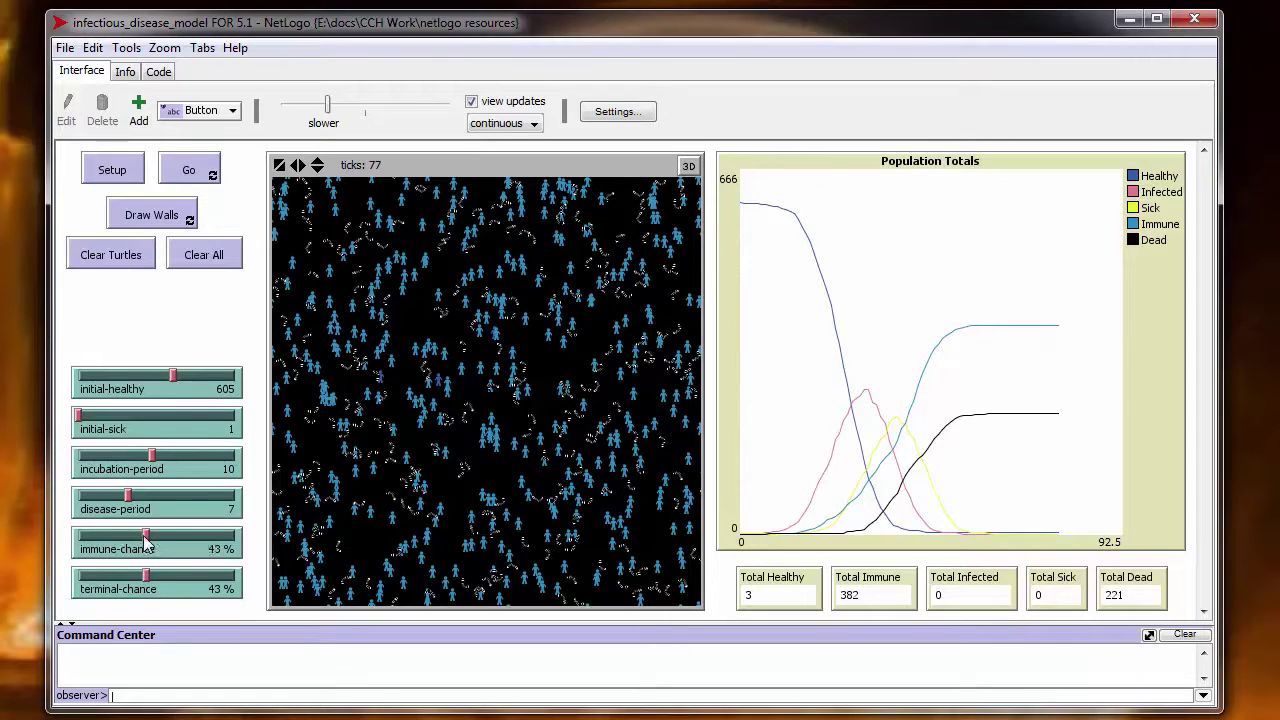
pyautogui.click(203, 257)
pyautogui.click(114, 171)
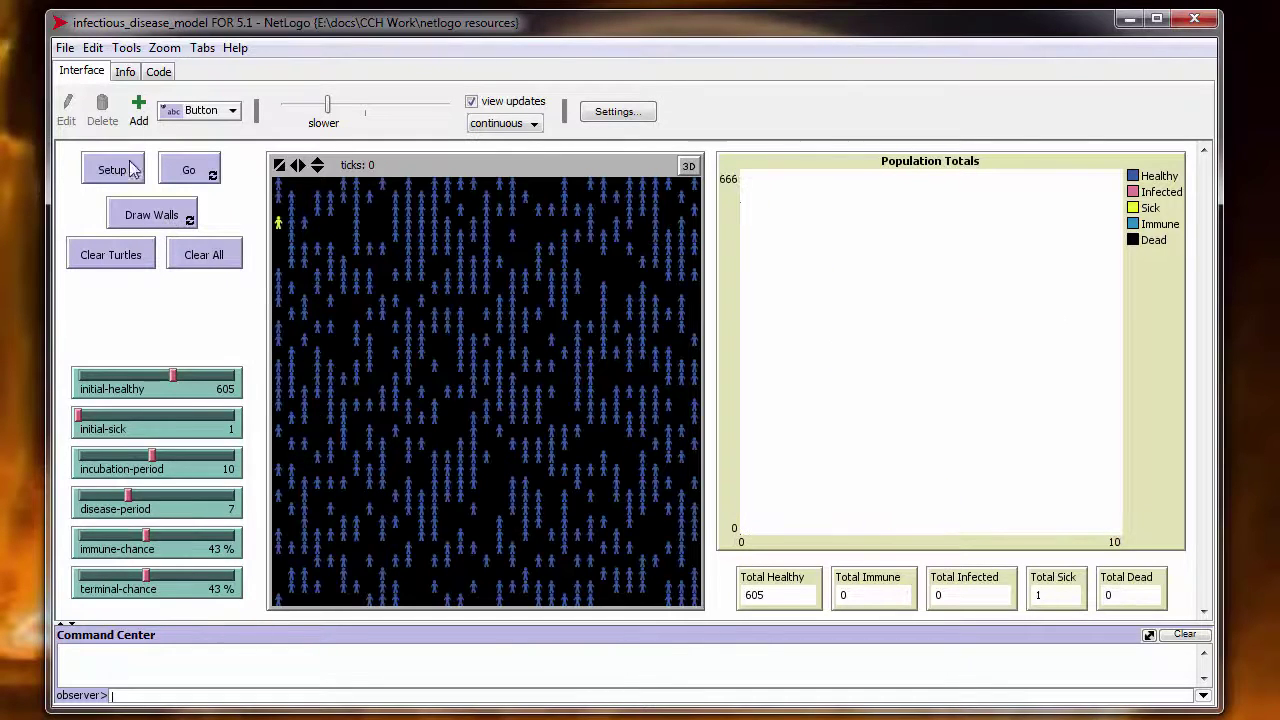
pyautogui.click(205, 172)
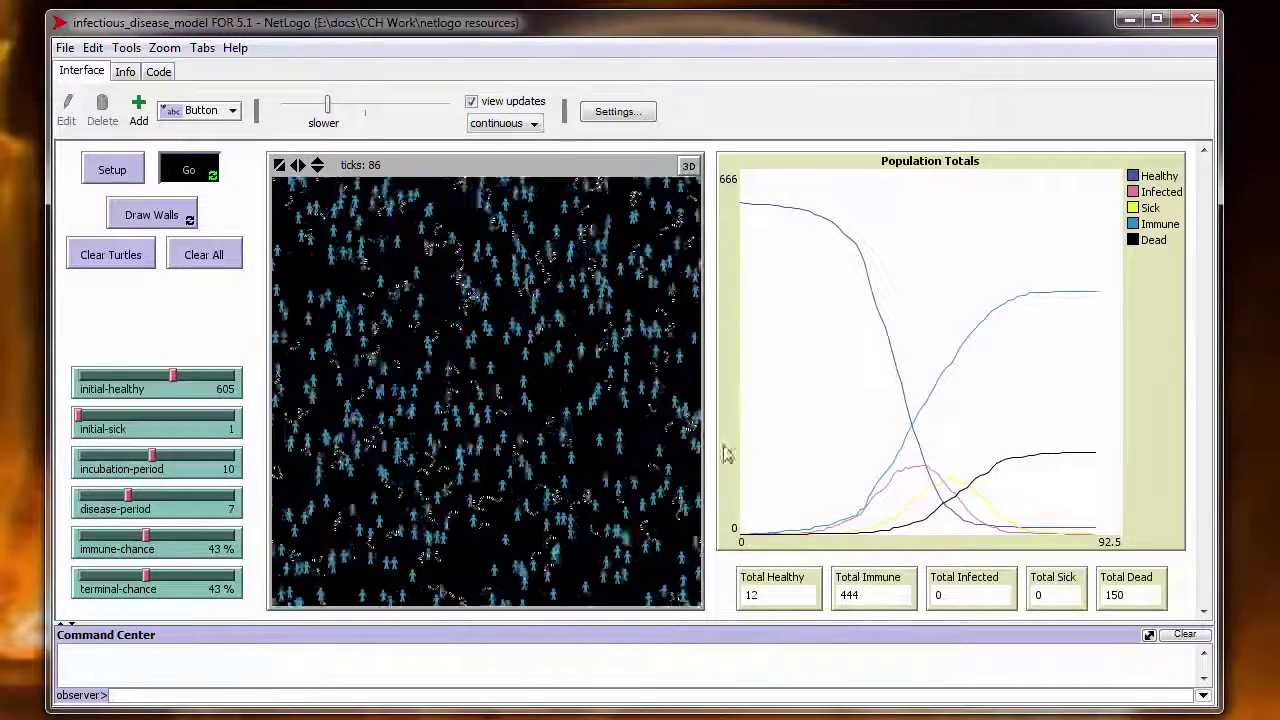
pyautogui.click(197, 172)
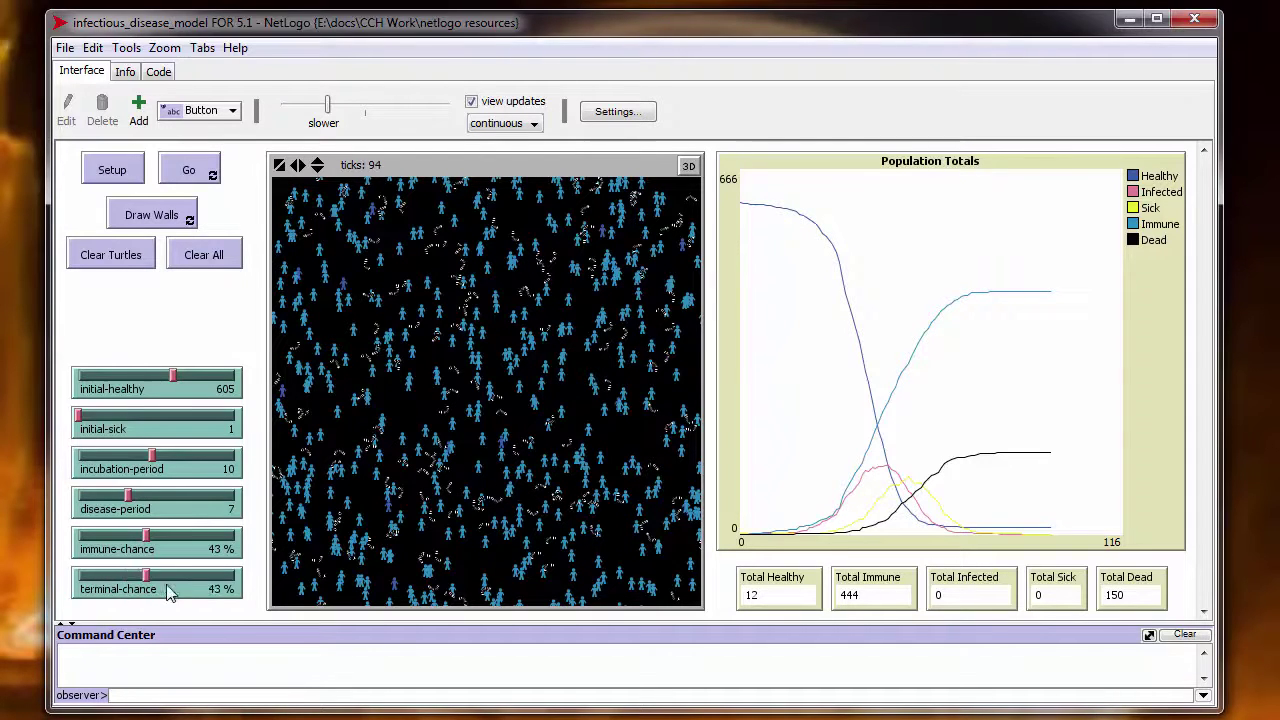
# Set terminal chance 95%, disease period 3 and immune chance 6%, then empty the world.
pyautogui.moveTo(168, 588); pyautogui.dragTo(212, 588)
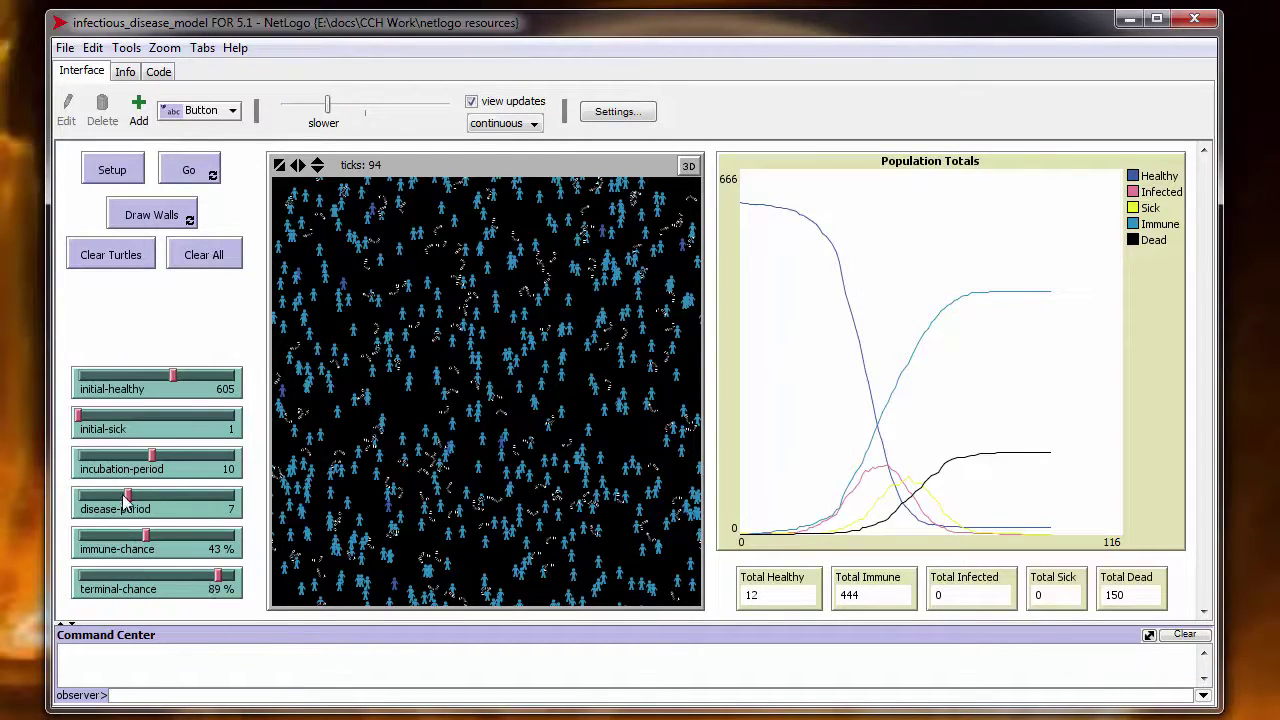
pyautogui.moveTo(120, 500); pyautogui.dragTo(96, 503)
pyautogui.moveTo(145, 540); pyautogui.dragTo(86, 549)
pyautogui.moveTo(219, 583); pyautogui.dragTo(228, 585)
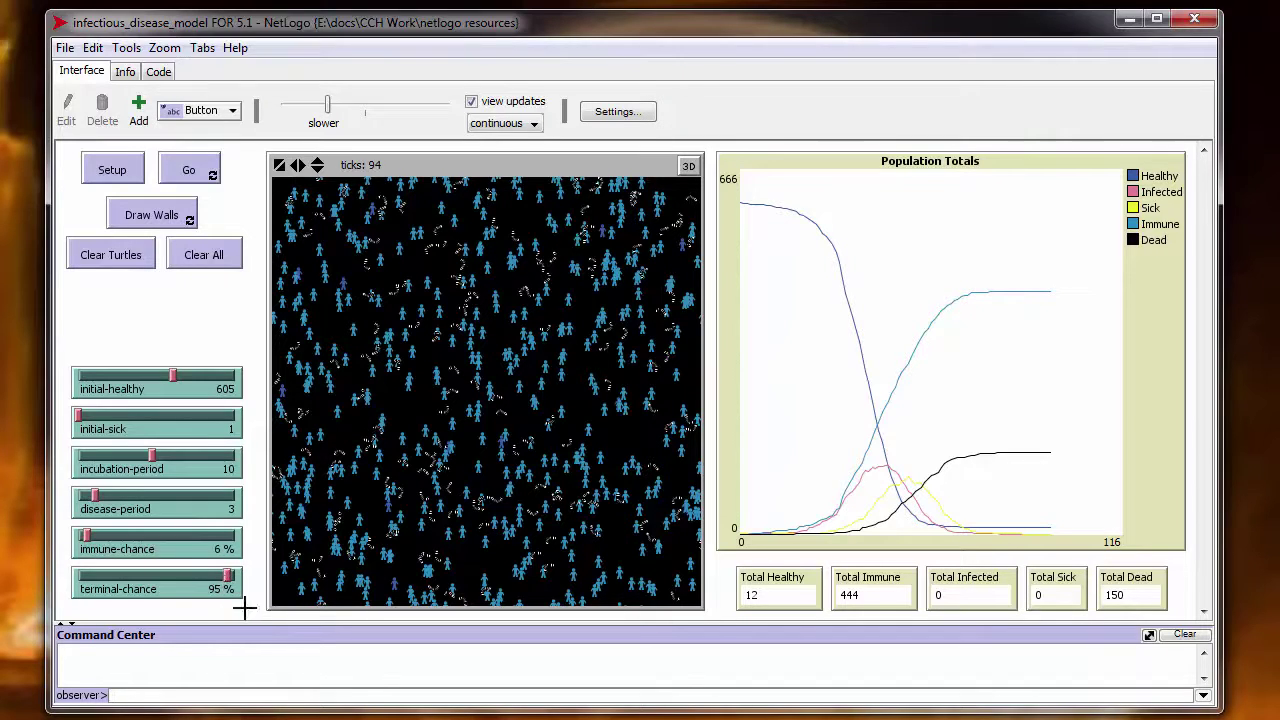
pyautogui.click(212, 260)
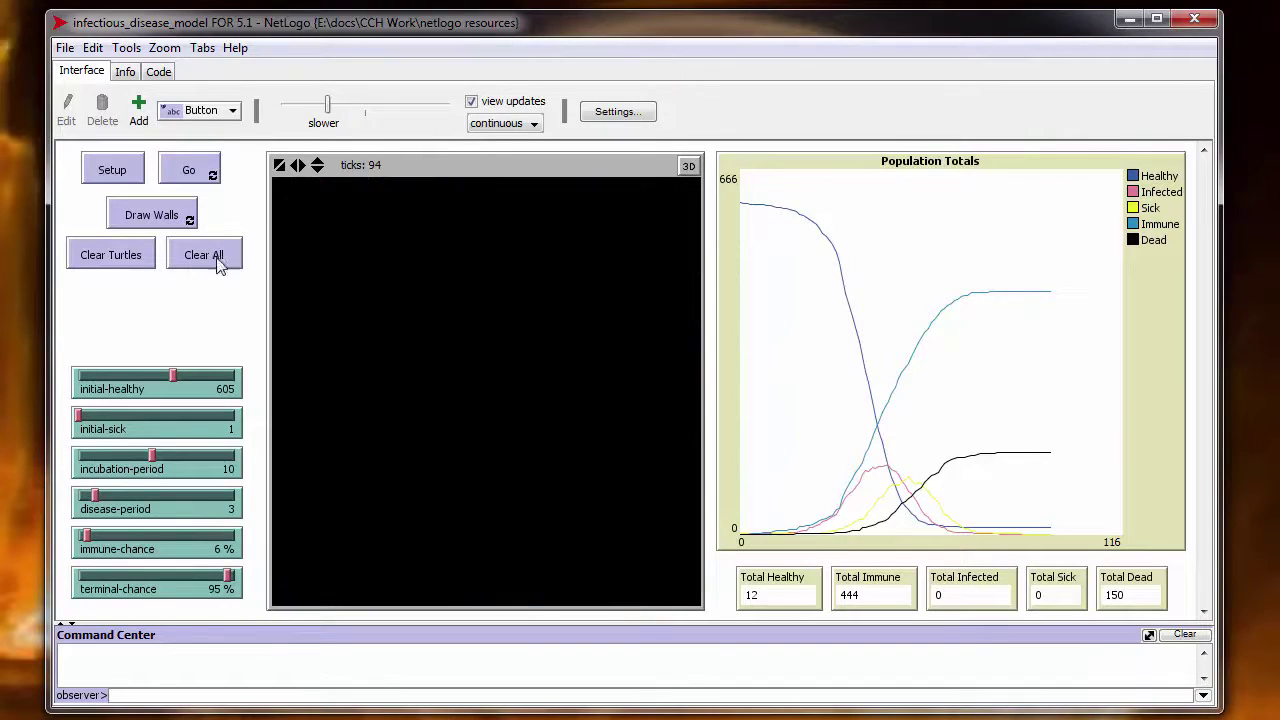
# Set up and run the worst case, stopping at tick 17 with 604 healthy and 2 immune.
pyautogui.click(112, 170)
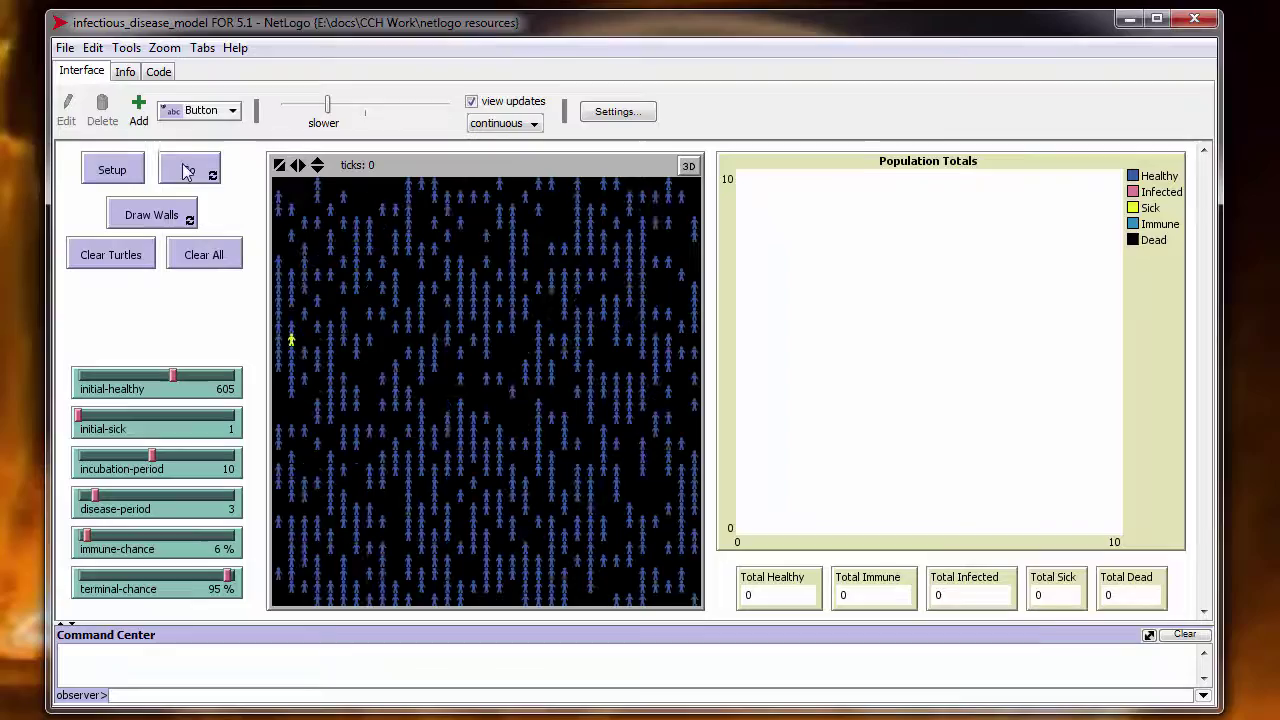
pyautogui.click(188, 170)
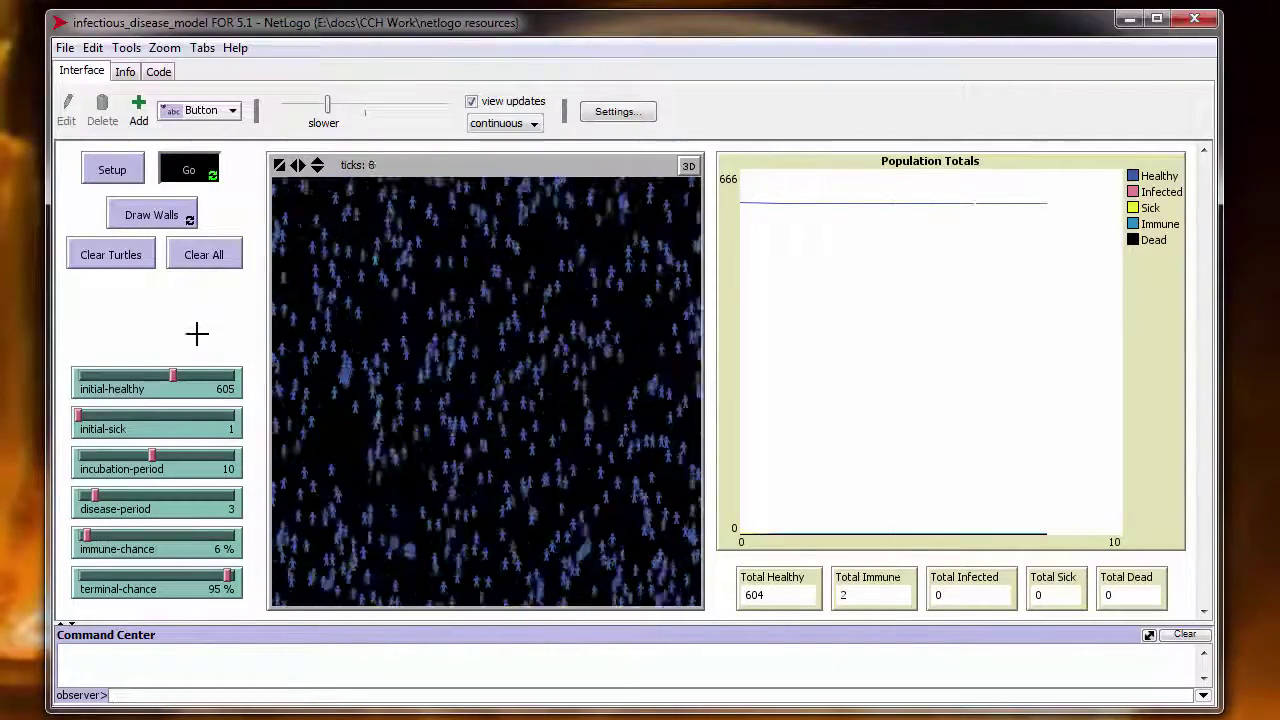
pyautogui.click(207, 176)
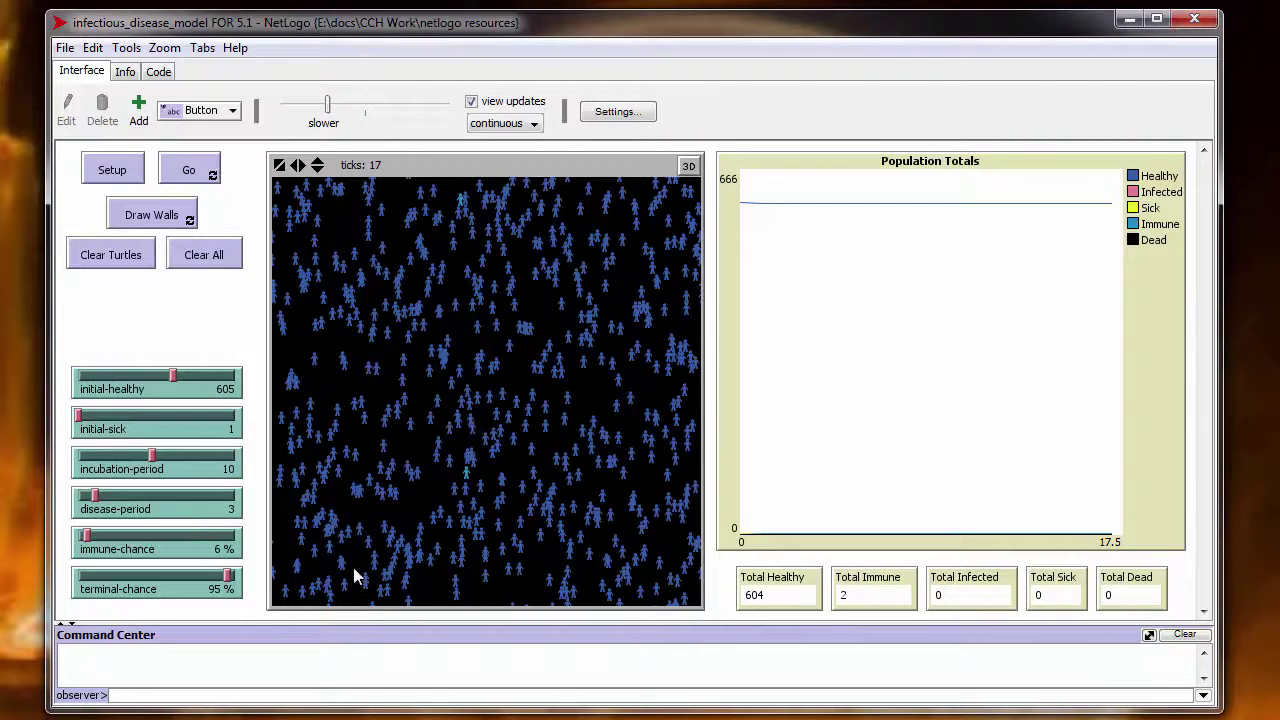
# Rerun the worst case from a fresh setup, stopping at tick 104 with 534 dead and 69 immune.
pyautogui.click(206, 258)
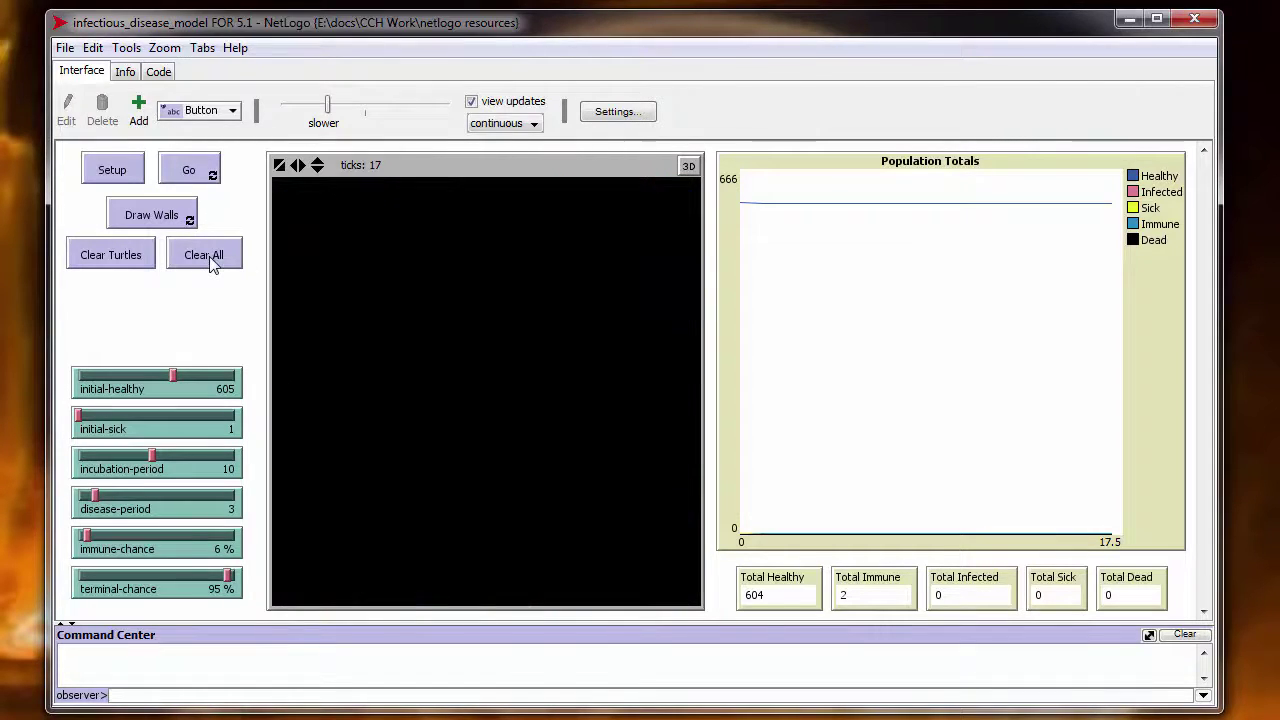
pyautogui.click(104, 178)
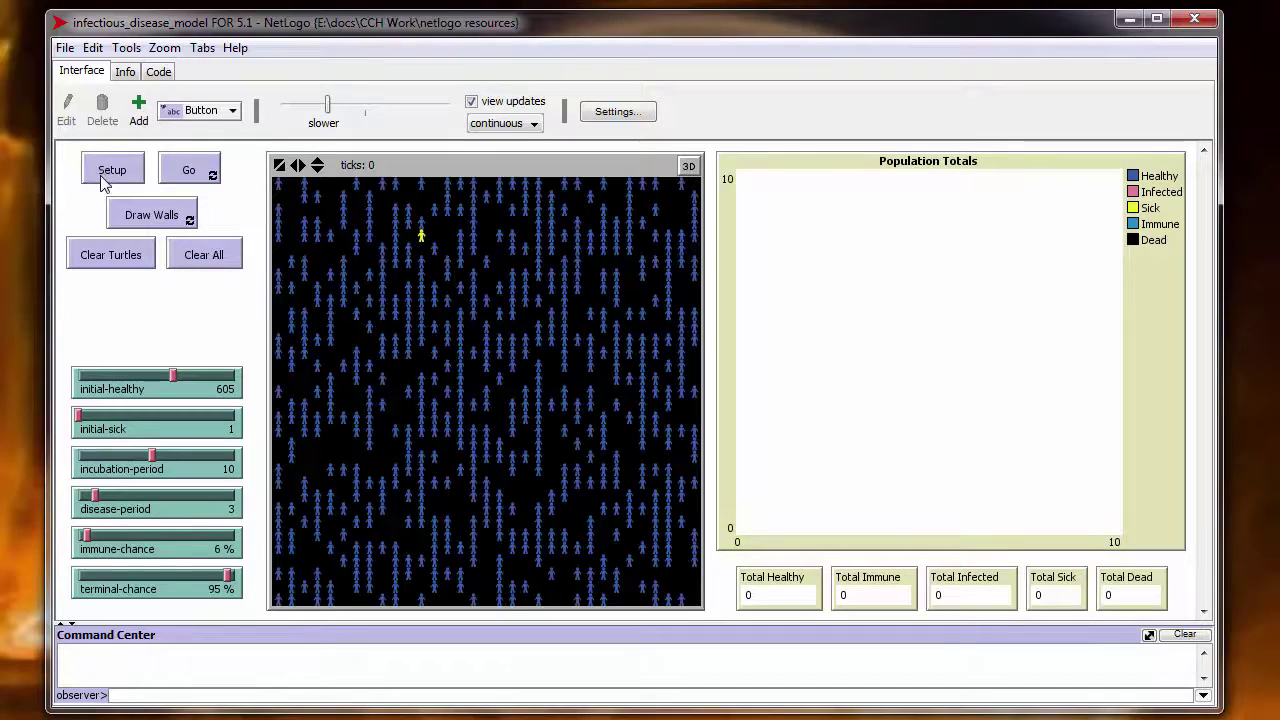
pyautogui.click(190, 172)
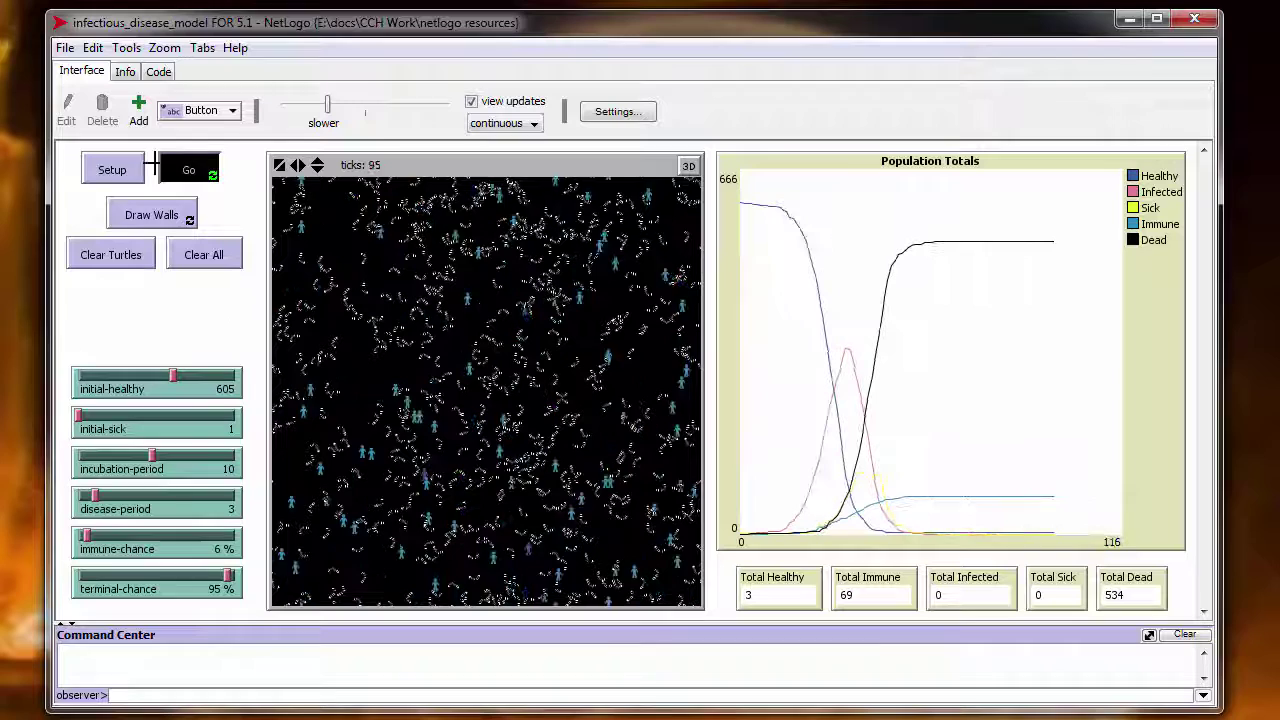
pyautogui.click(190, 172)
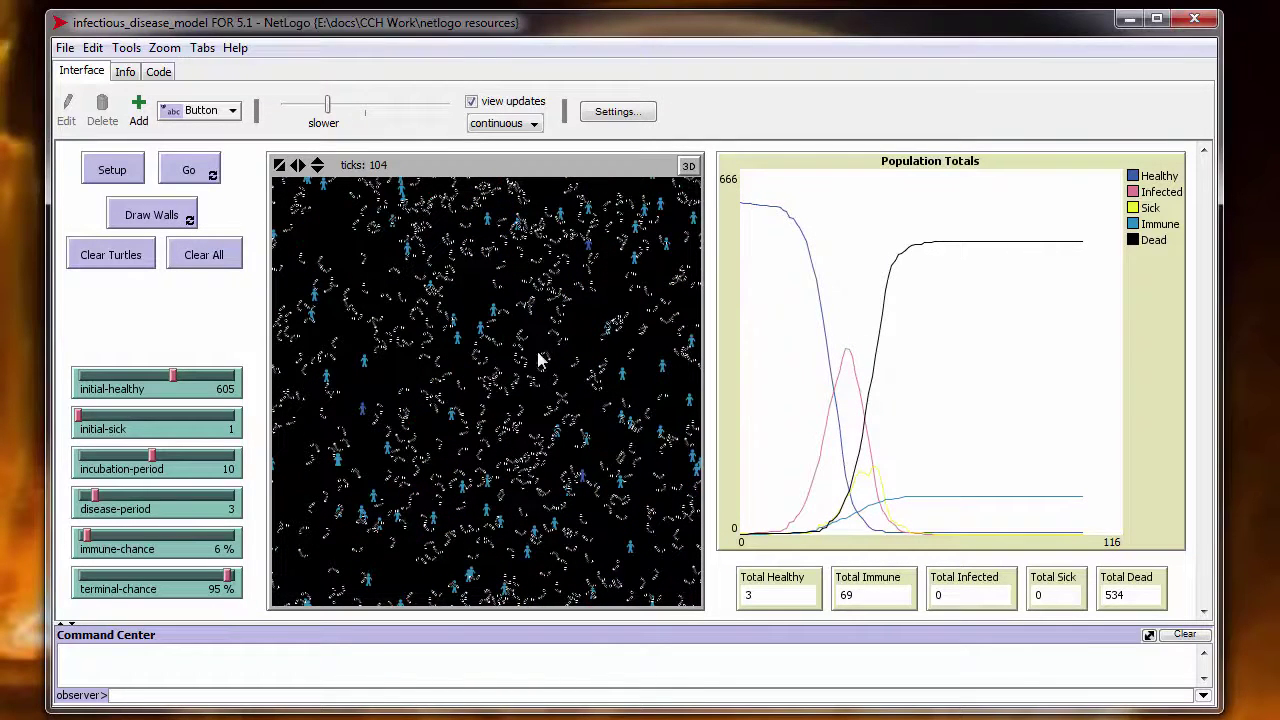